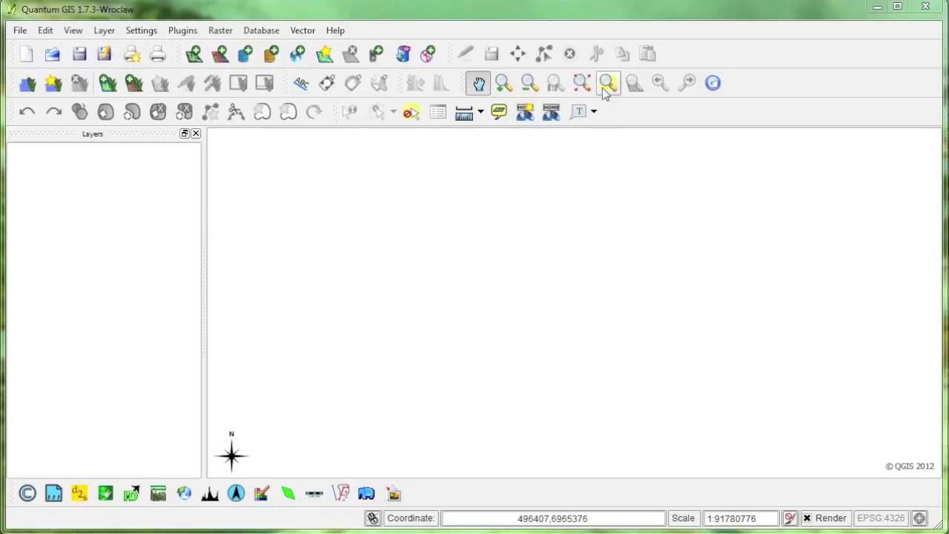
- Bring up and dismiss the toolbar list, then scroll the empty layers list
{"action": "right_click", "coordinate": [850, 58]}
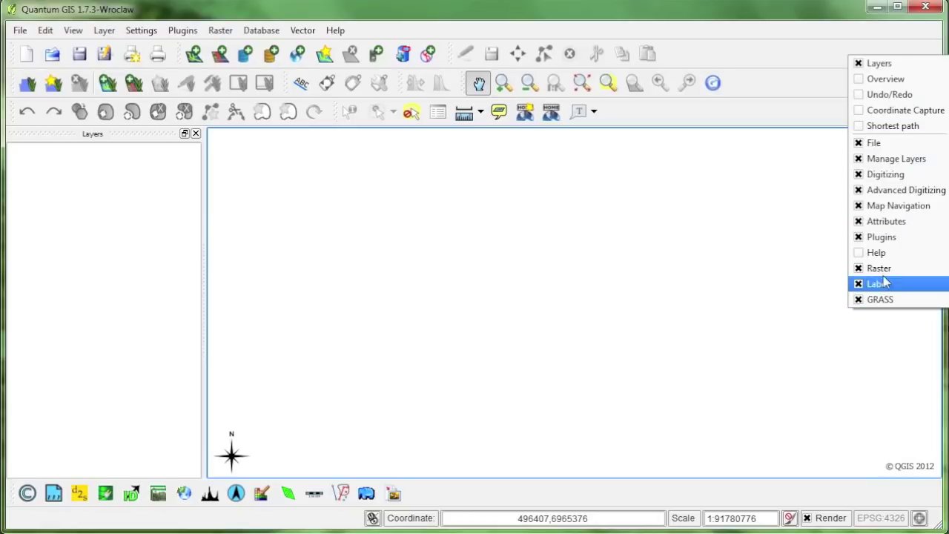
{"action": "left_click", "coordinate": [777, 48]}
{"action": "left_click", "coordinate": [104, 187]}
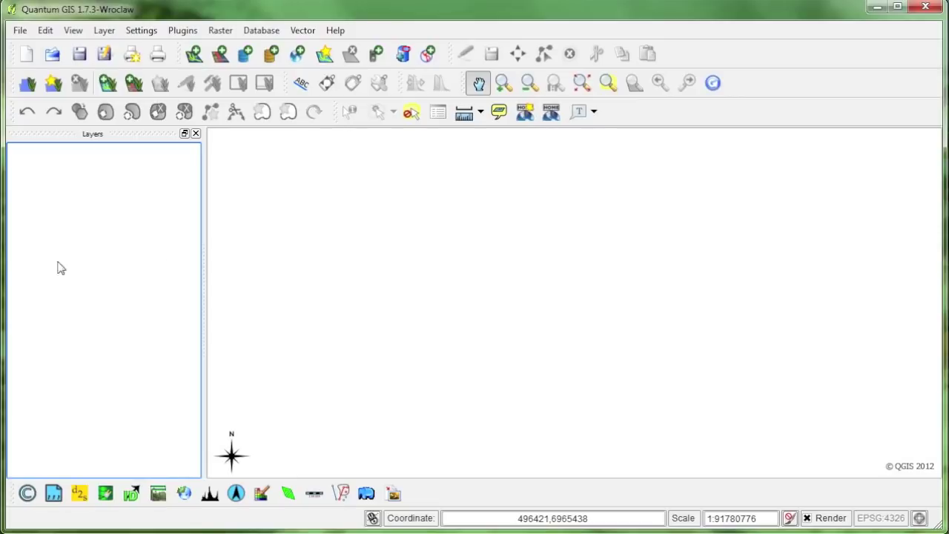
{"action": "scroll", "coordinate": [328, 218], "scroll_direction": "down", "scroll_amount": 2}
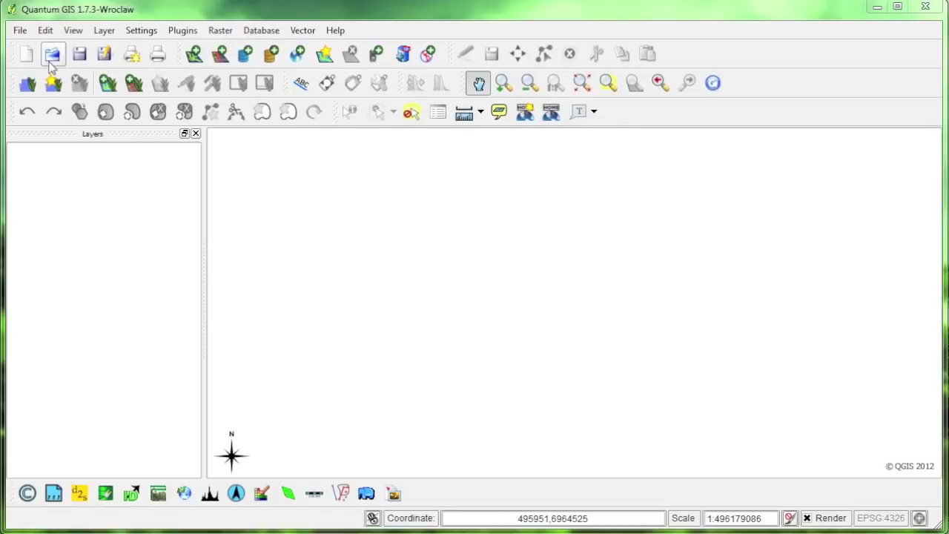
- Open the Ashgrove vid project from the Ashgrove folder
{"action": "left_click", "coordinate": [52, 57]}
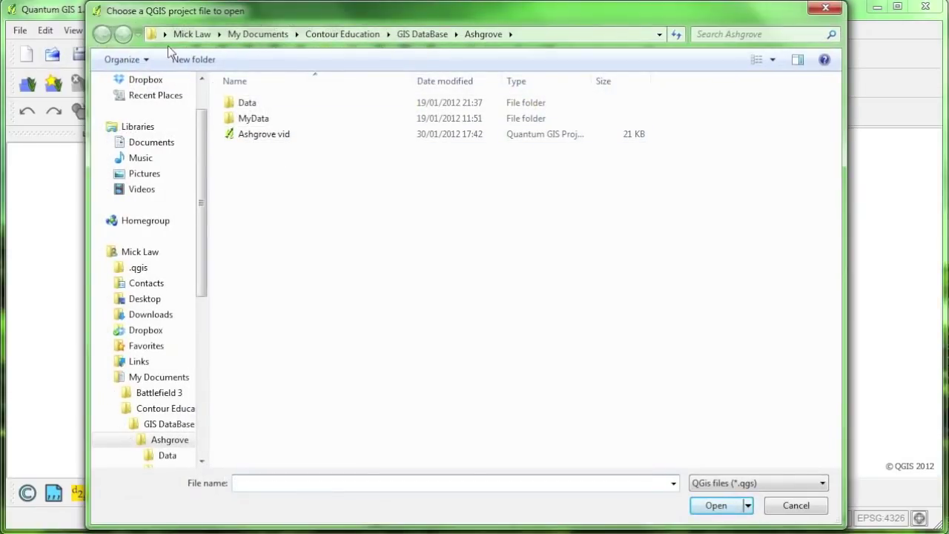
{"action": "left_click", "coordinate": [254, 139]}
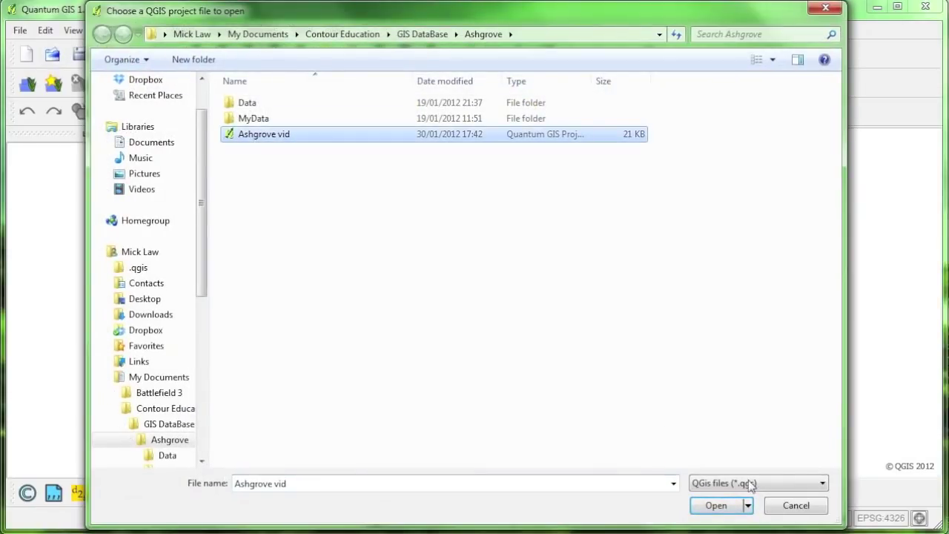
{"action": "left_click", "coordinate": [716, 506]}
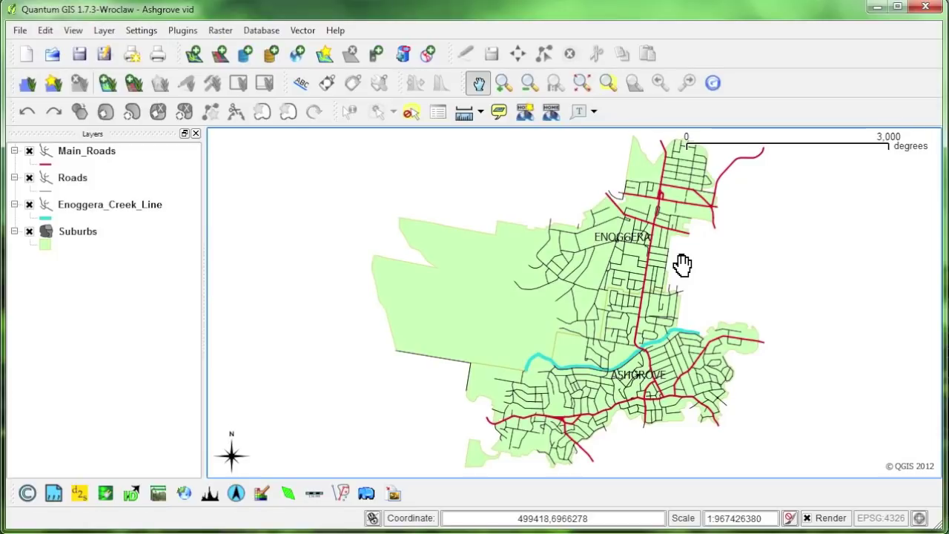
{"action": "left_click", "coordinate": [29, 151]}
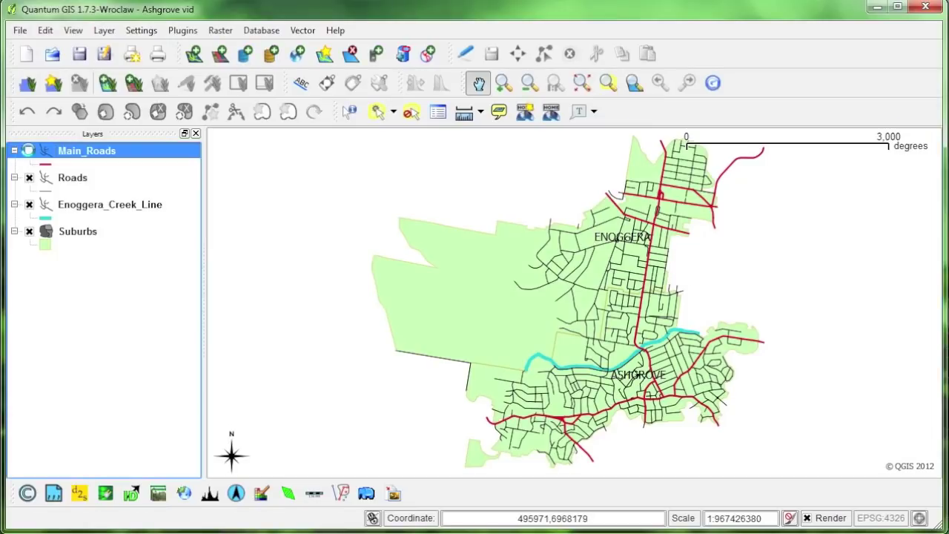
{"action": "left_click", "coordinate": [29, 177]}
{"action": "left_click", "coordinate": [29, 204]}
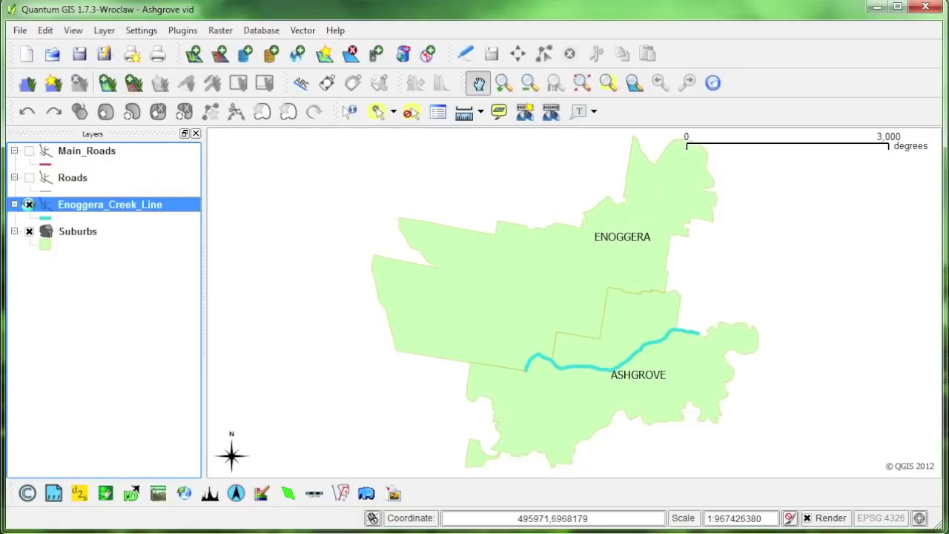
{"action": "left_click", "coordinate": [29, 177]}
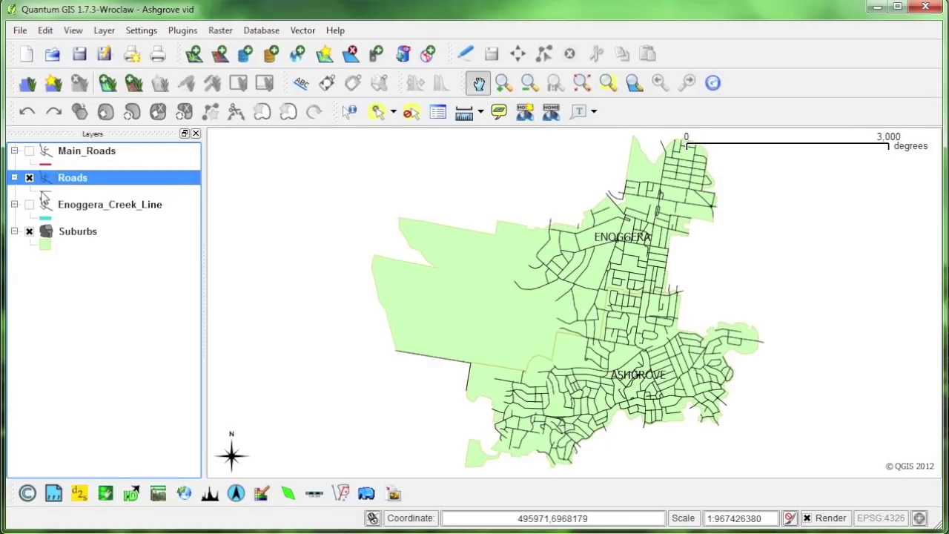
{"action": "left_click", "coordinate": [29, 204]}
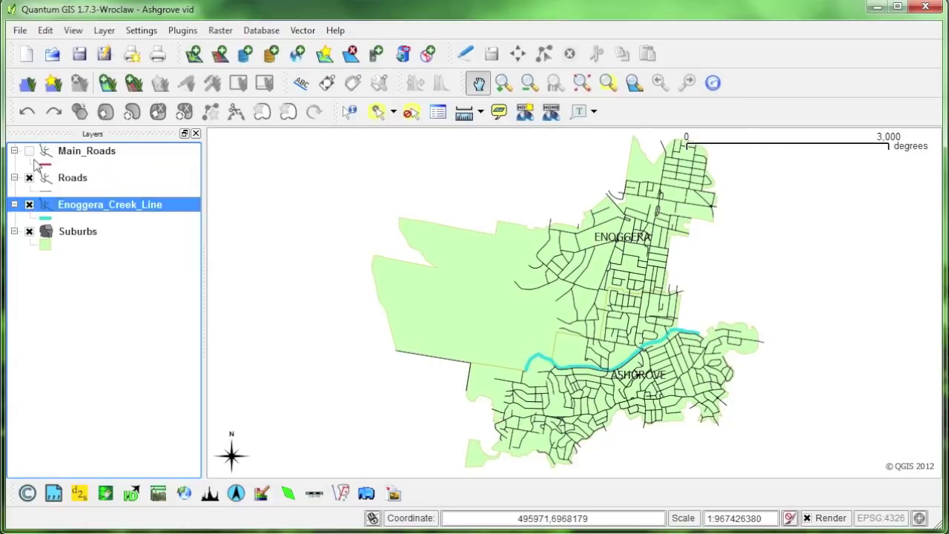
{"action": "left_click", "coordinate": [29, 150]}
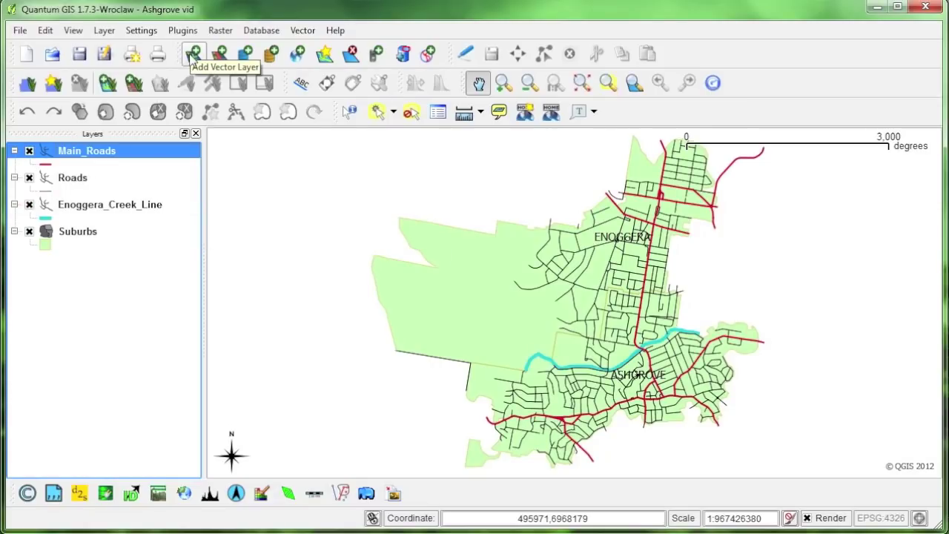
- Add Contours.shp from the Ashgrove Data folder as a vector layer
{"action": "left_click", "coordinate": [192, 56]}
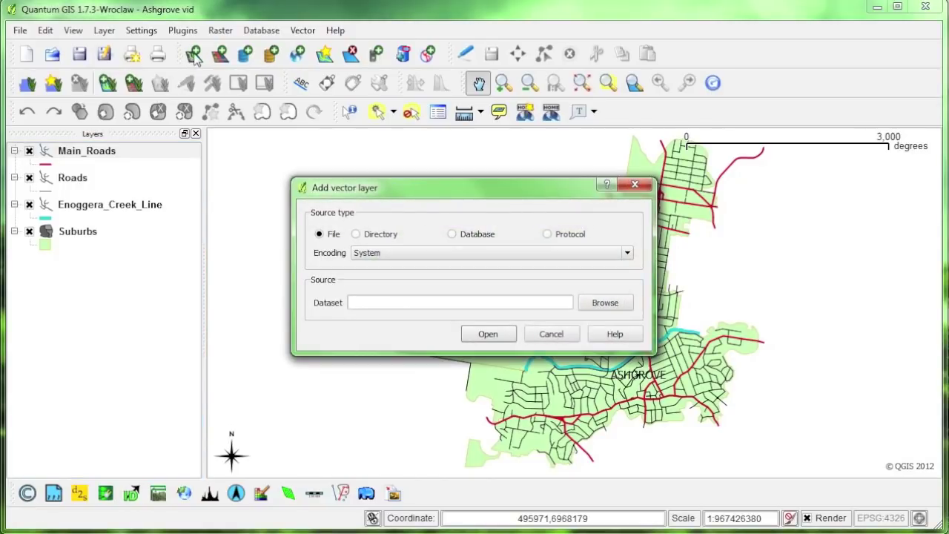
{"action": "left_click_drag", "start_coordinate": [428, 187], "coordinate": [409, 158]}
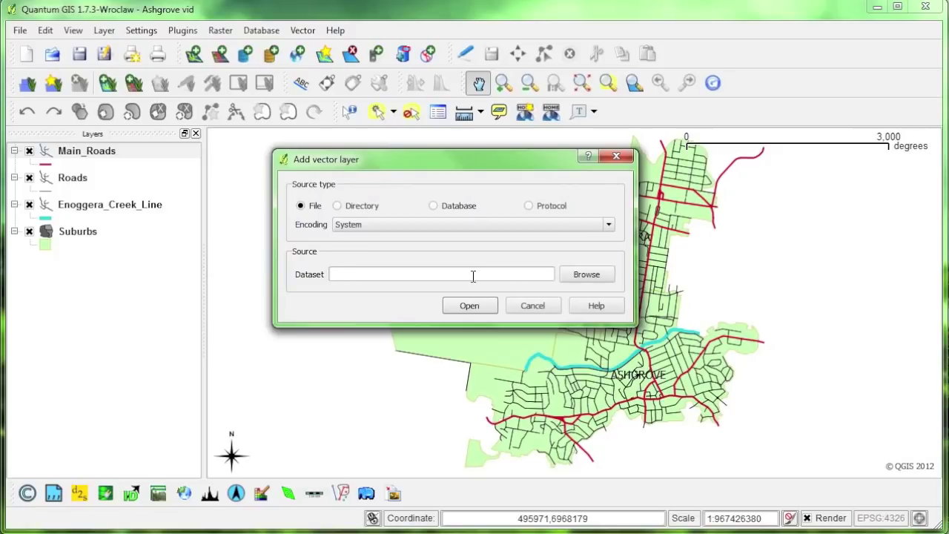
{"action": "left_click", "coordinate": [596, 275]}
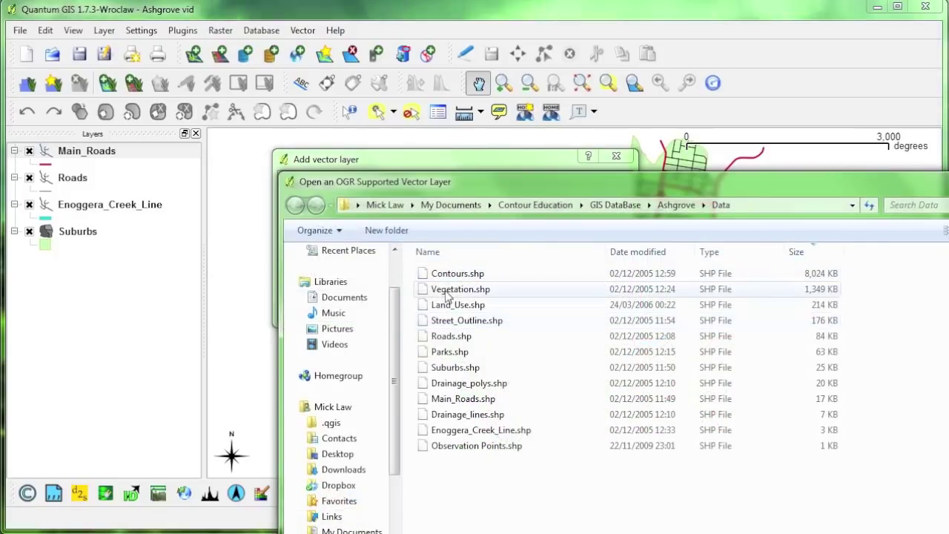
{"action": "left_click_drag", "start_coordinate": [514, 182], "coordinate": [339, 20]}
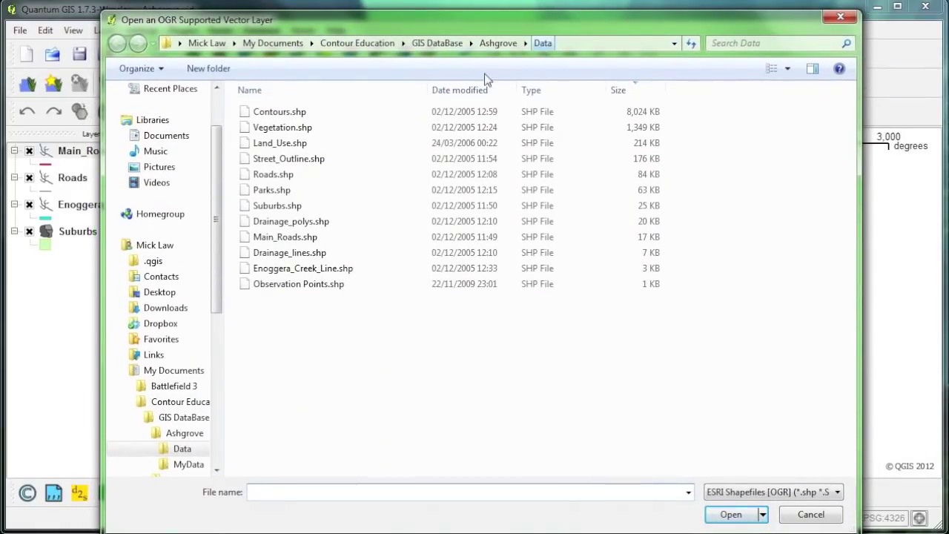
{"action": "left_click", "coordinate": [286, 113]}
{"action": "left_click", "coordinate": [729, 513]}
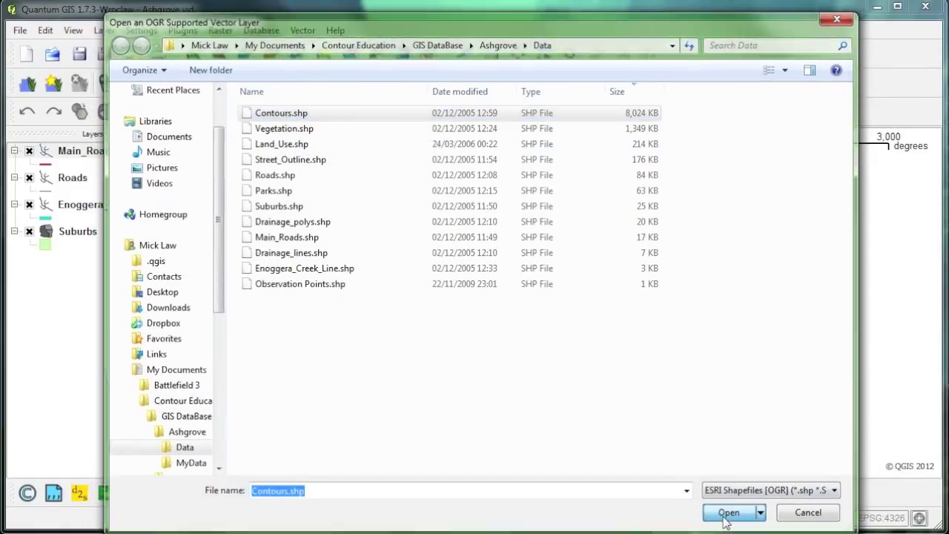
{"action": "left_click", "coordinate": [471, 306]}
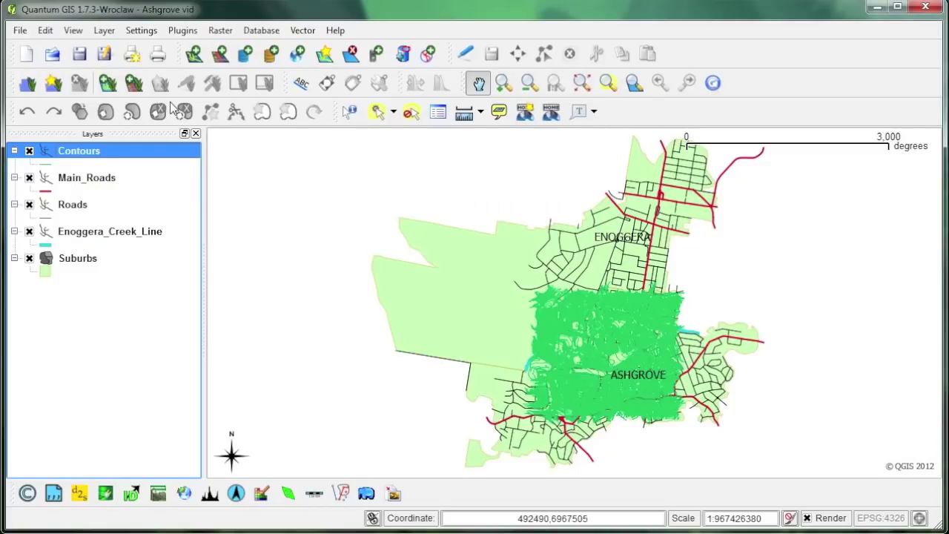
{"action": "right_click", "coordinate": [85, 153]}
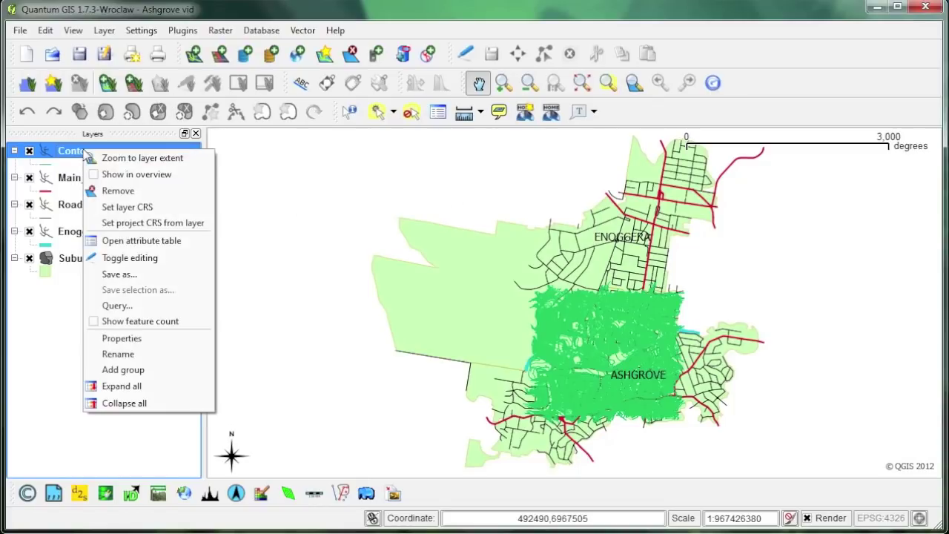
{"action": "left_click", "coordinate": [137, 243]}
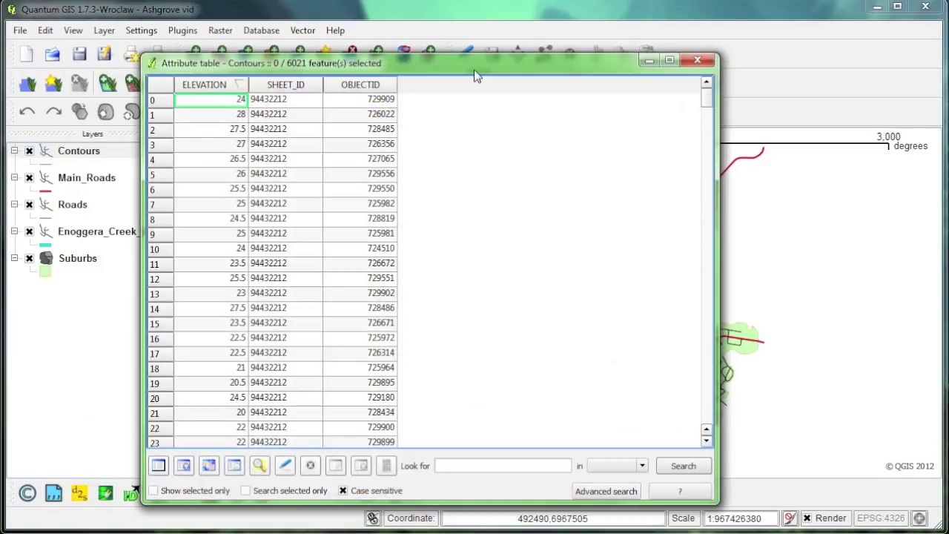
{"action": "left_click_drag", "start_coordinate": [474, 72], "coordinate": [572, 50]}
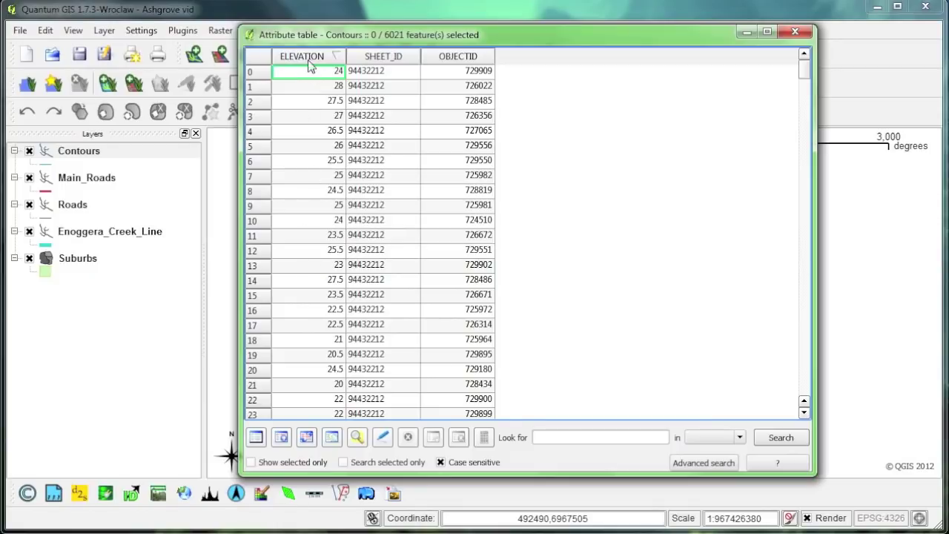
{"action": "left_click", "coordinate": [796, 32]}
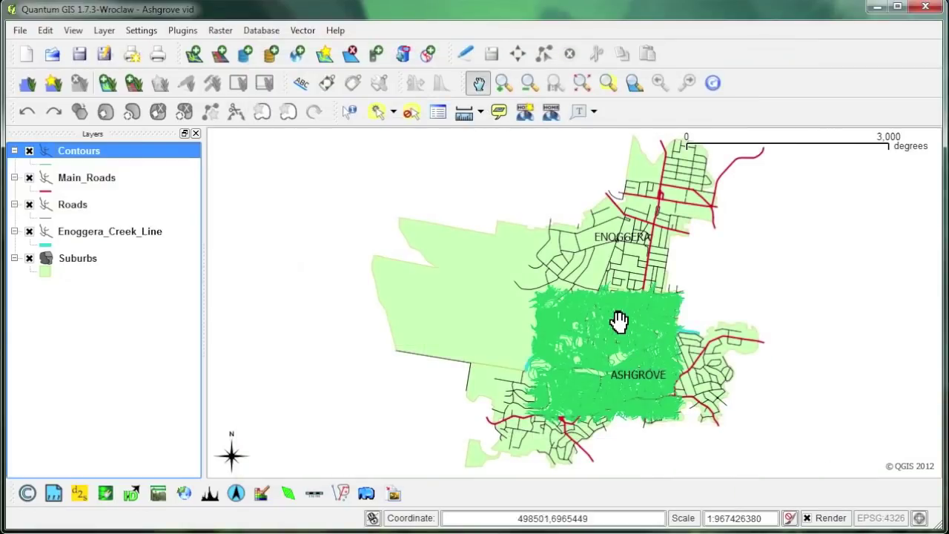
{"action": "left_click", "coordinate": [97, 179]}
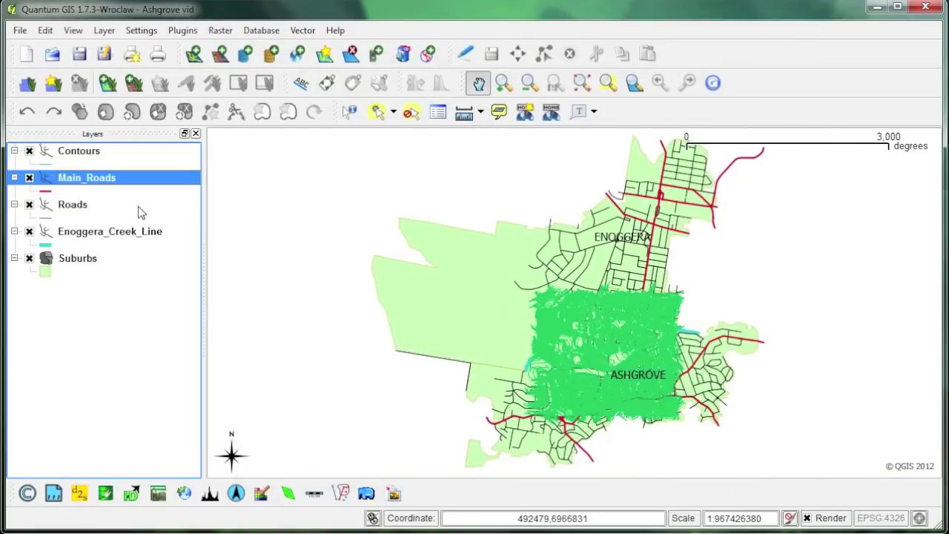
{"action": "right_click", "coordinate": [97, 181]}
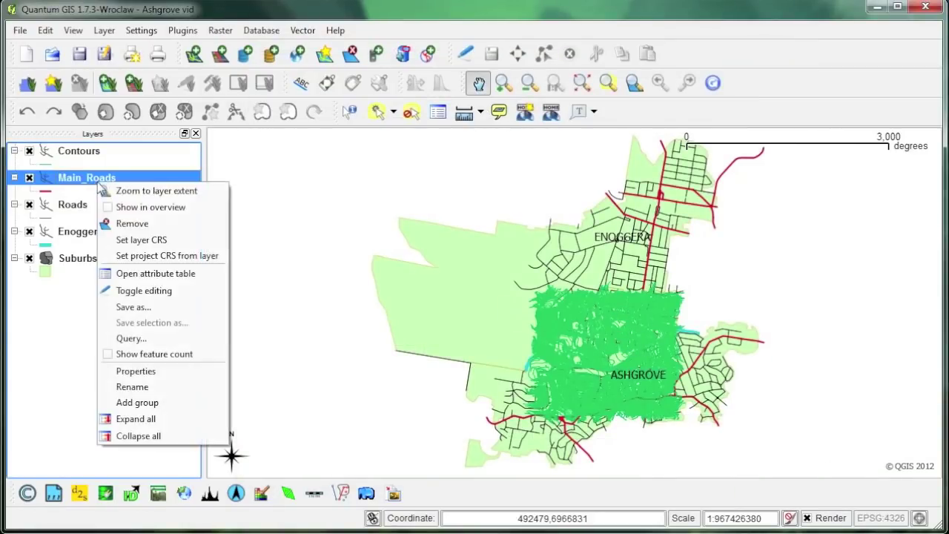
{"action": "left_click", "coordinate": [130, 275]}
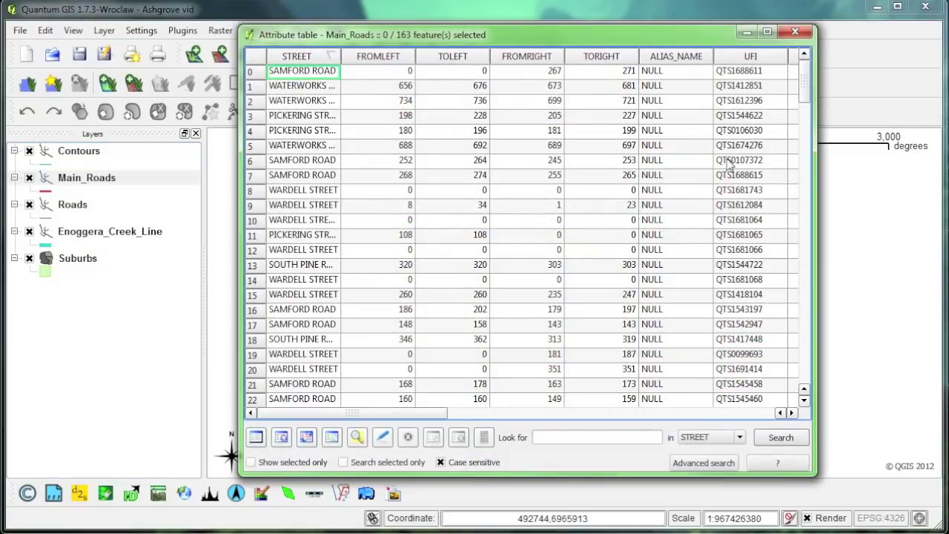
{"action": "left_click", "coordinate": [786, 32]}
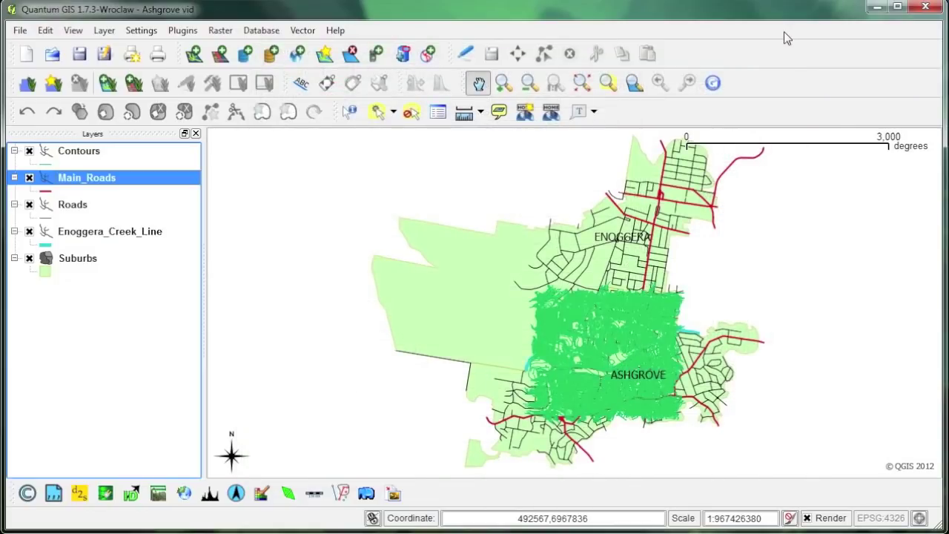
- Add the ashgrove_2001.sid aerial image, place it above Suburbs, and hide Contours
{"action": "left_click", "coordinate": [218, 56]}
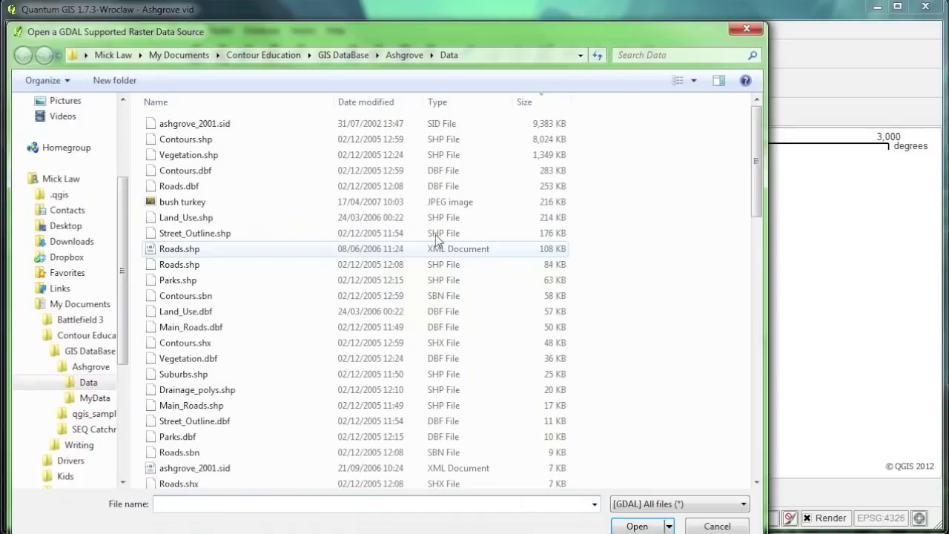
{"action": "left_click", "coordinate": [204, 131]}
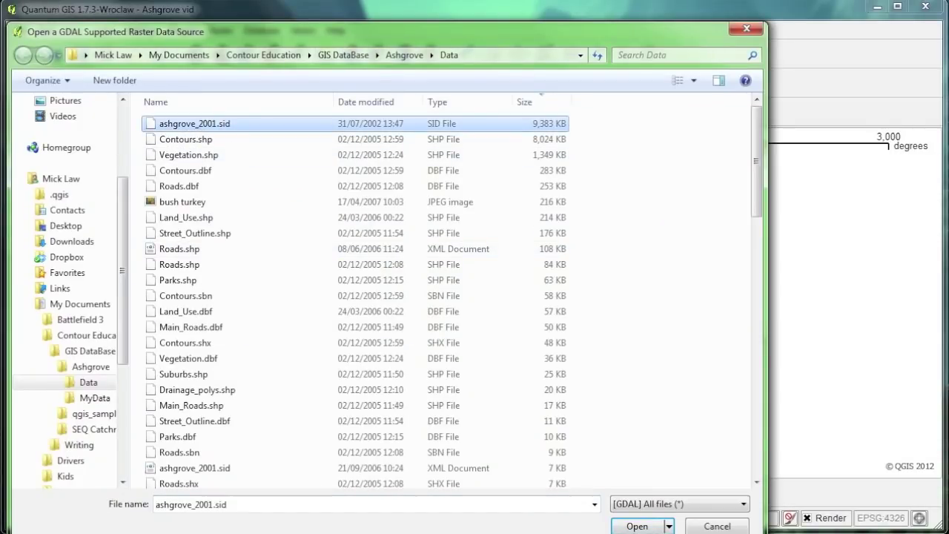
{"action": "left_click", "coordinate": [637, 525]}
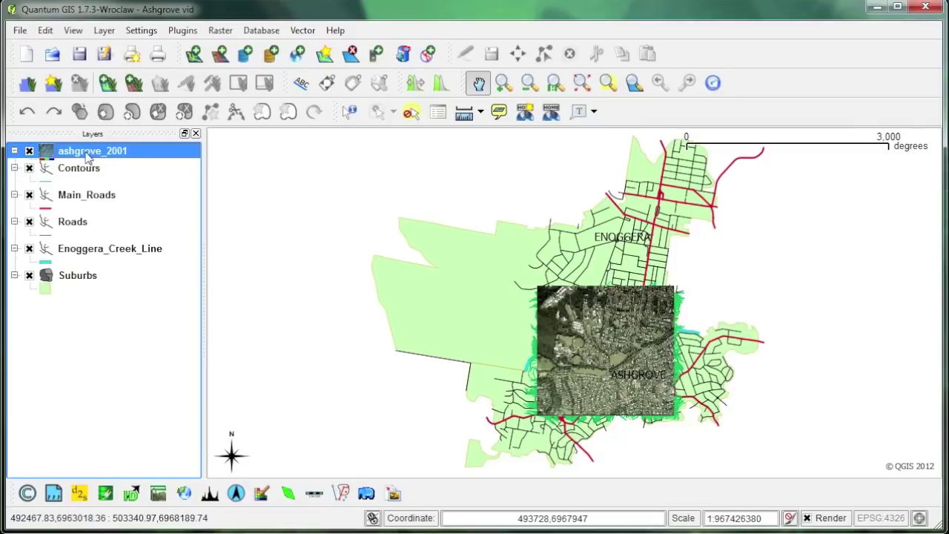
{"action": "left_click_drag", "start_coordinate": [92, 160], "coordinate": [85, 244]}
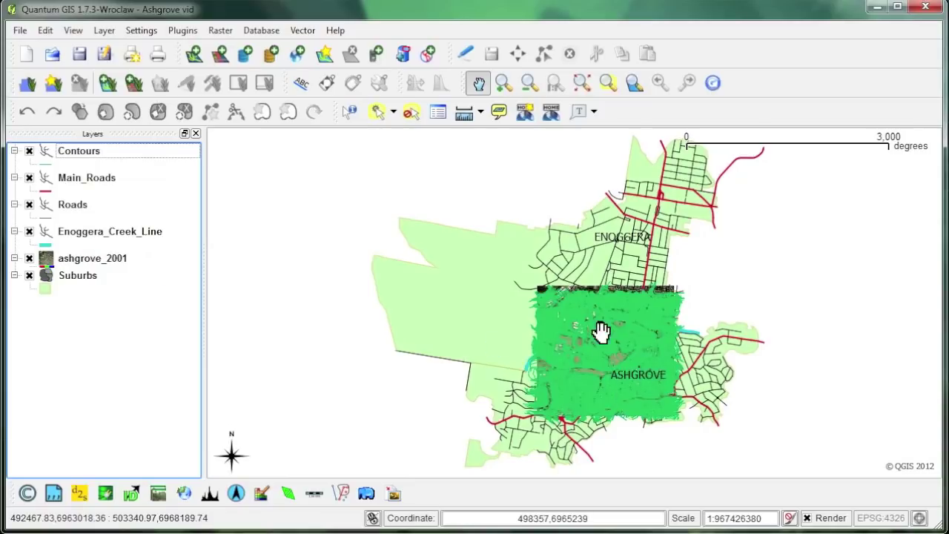
{"action": "left_click", "coordinate": [29, 151]}
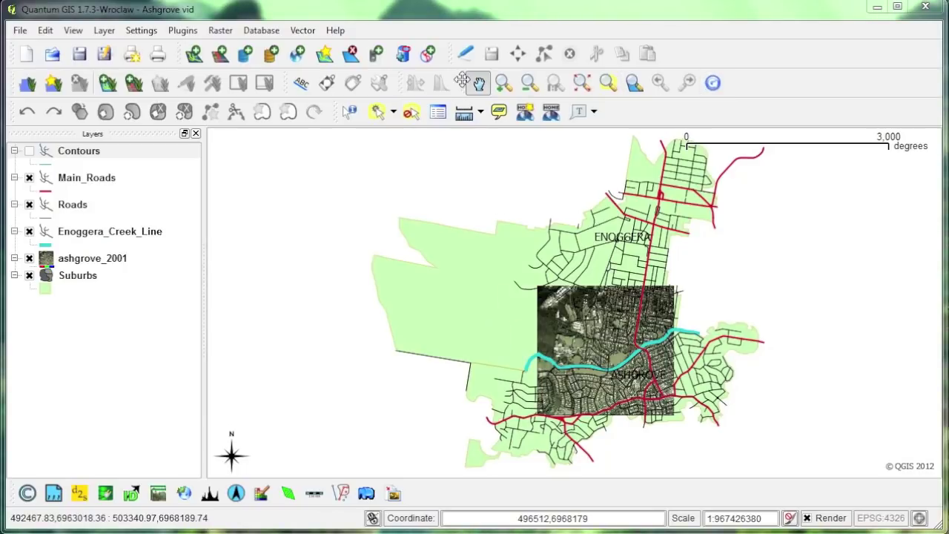
- Float the Map Navigation toolbar over the map canvas and select Zoom In
{"action": "left_click_drag", "start_coordinate": [461, 80], "coordinate": [241, 194]}
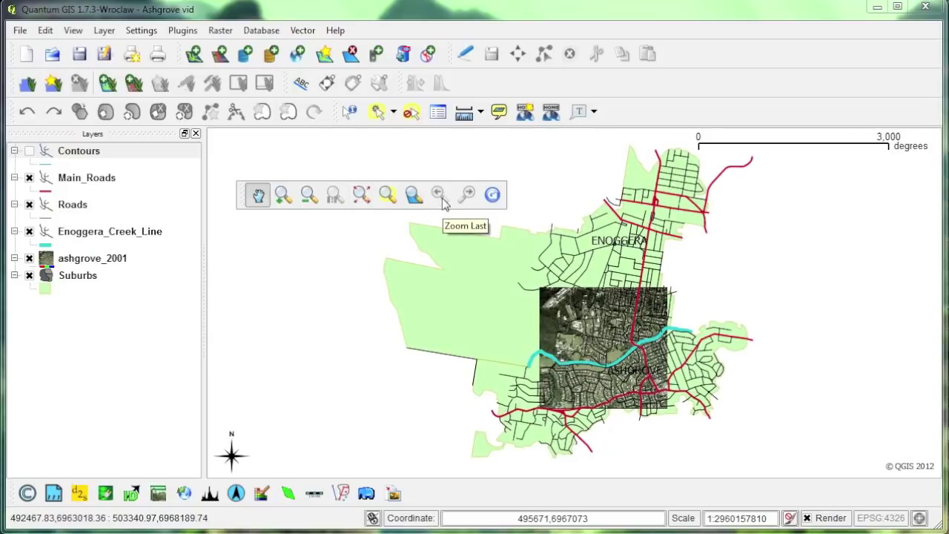
{"action": "left_click", "coordinate": [283, 194]}
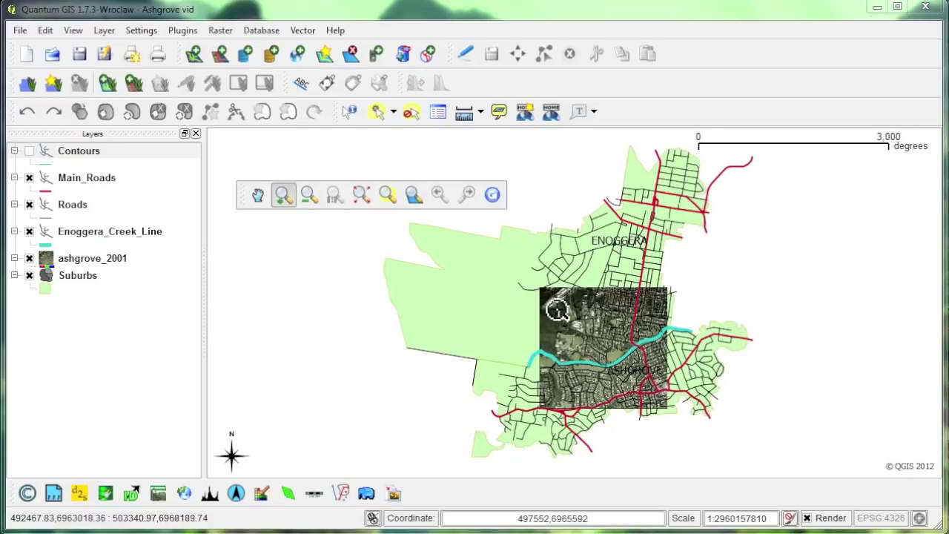
- Zoom into the creek, school grounds and oval, using Zoom Last between zooms
{"action": "left_click_drag", "start_coordinate": [551, 299], "coordinate": [674, 408]}
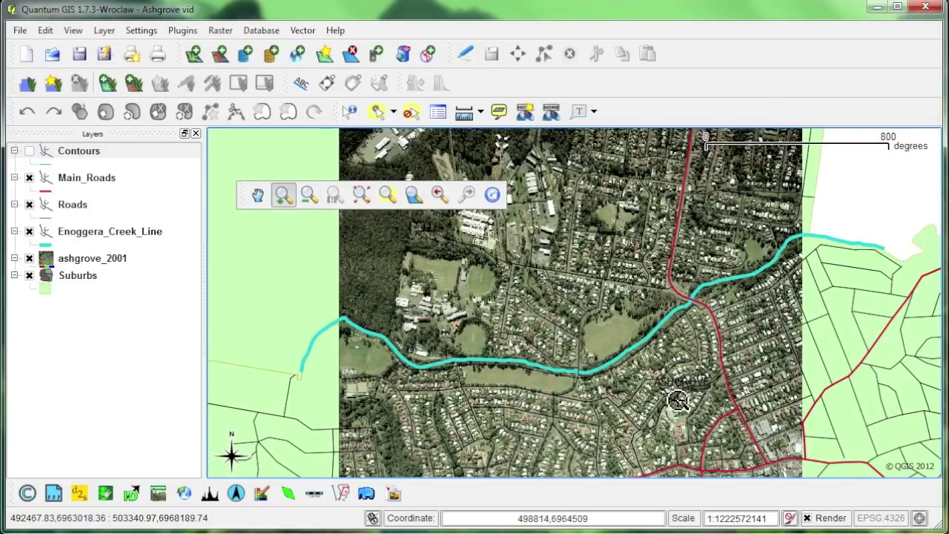
{"action": "left_click_drag", "start_coordinate": [390, 250], "coordinate": [514, 375]}
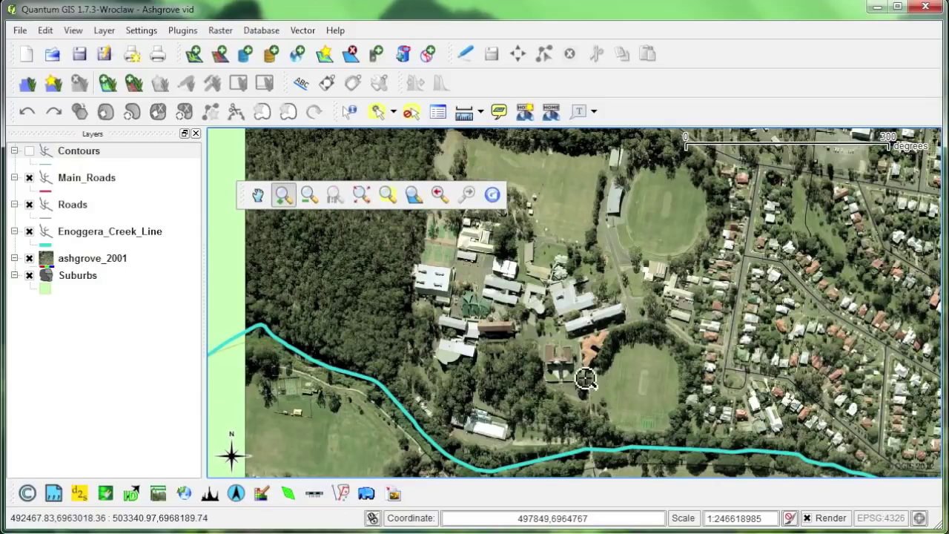
{"action": "left_click_drag", "start_coordinate": [591, 328], "coordinate": [691, 445]}
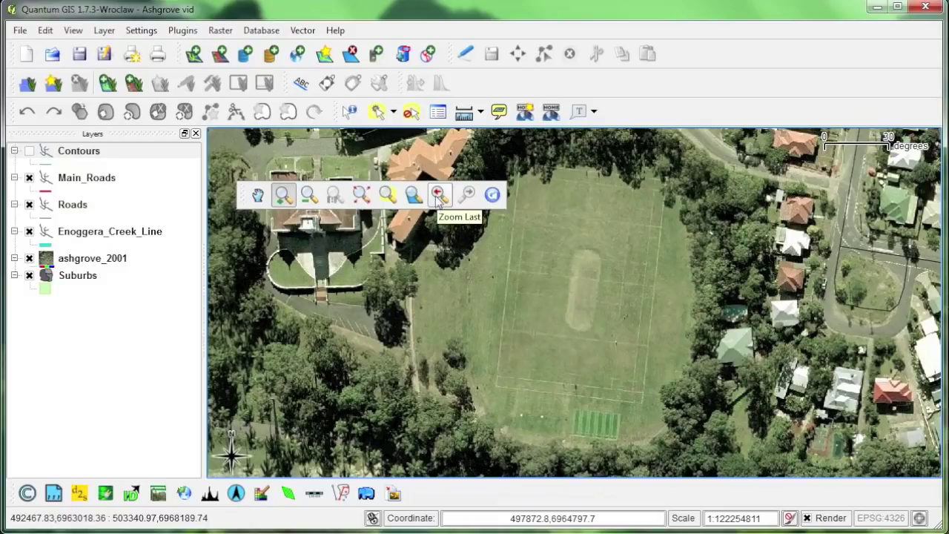
{"action": "left_click", "coordinate": [438, 196]}
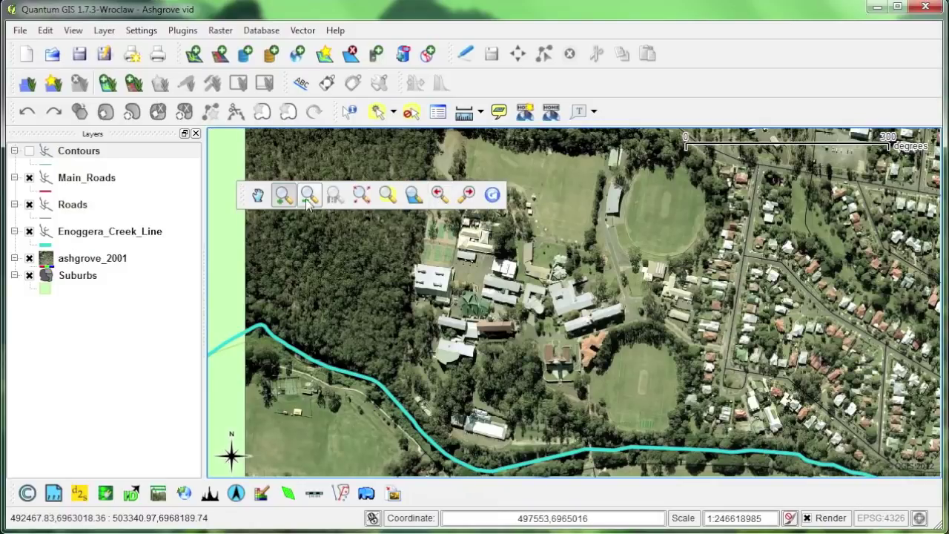
{"action": "left_click_drag", "start_coordinate": [434, 312], "coordinate": [487, 366]}
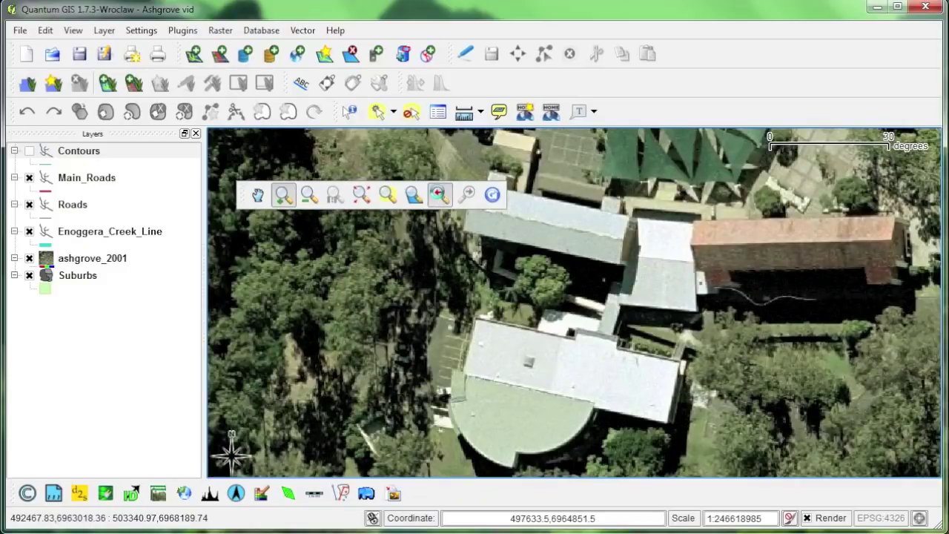
{"action": "left_click", "coordinate": [439, 197]}
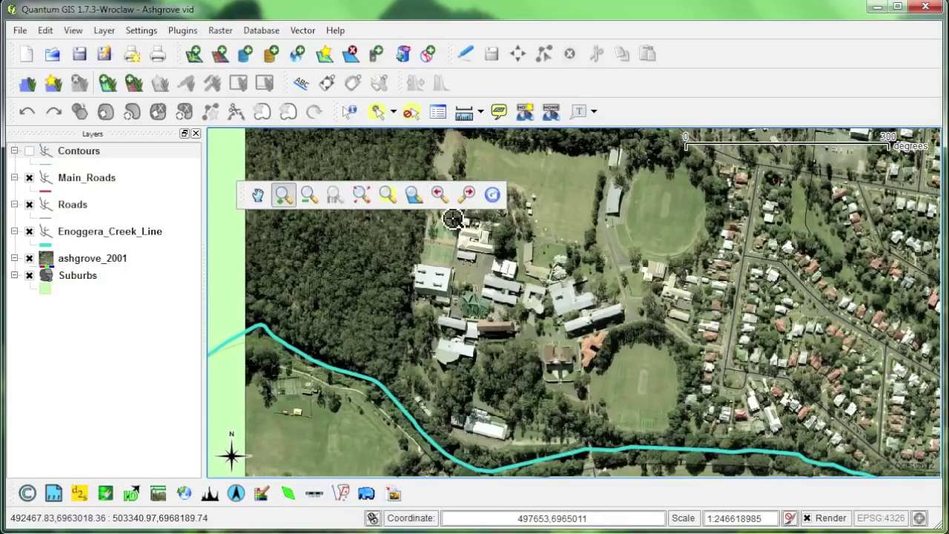
{"action": "left_click_drag", "start_coordinate": [482, 281], "coordinate": [519, 317]}
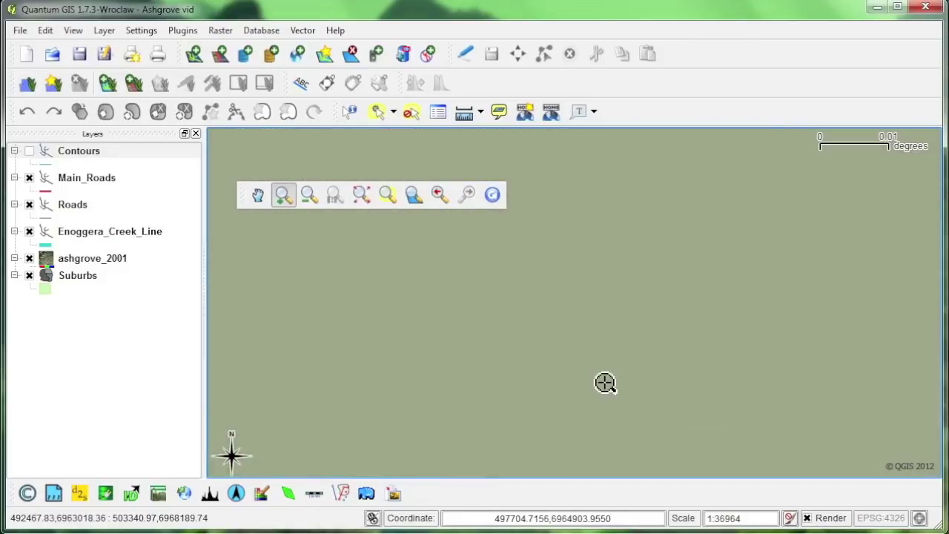
- Zoom to full extent, zoom into the eastern aerial image, then pan west toward the school
{"action": "left_click", "coordinate": [360, 194]}
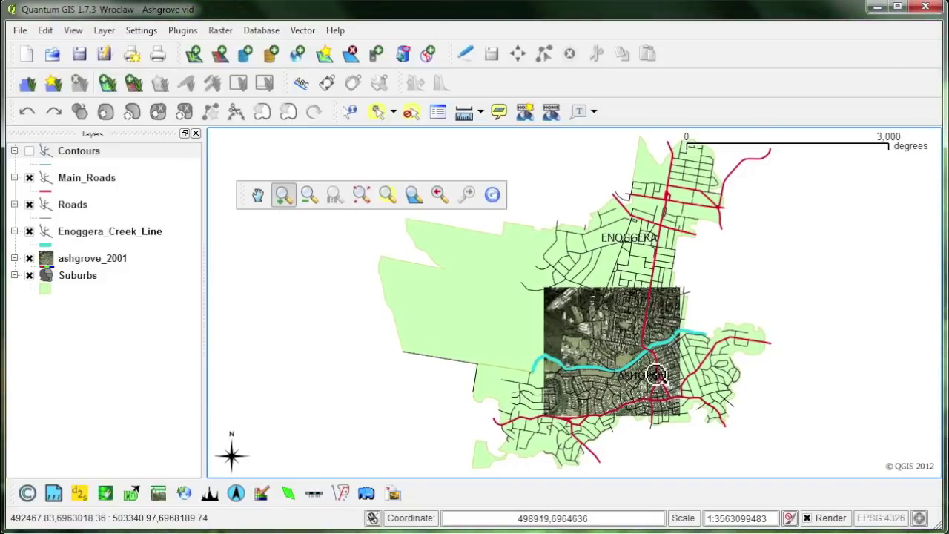
{"action": "left_click_drag", "start_coordinate": [609, 310], "coordinate": [700, 380]}
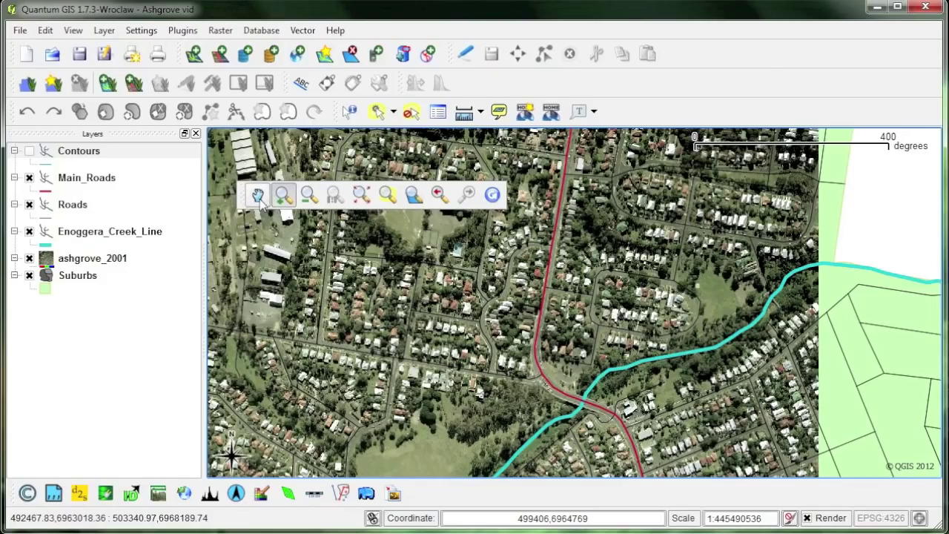
{"action": "left_click", "coordinate": [258, 195]}
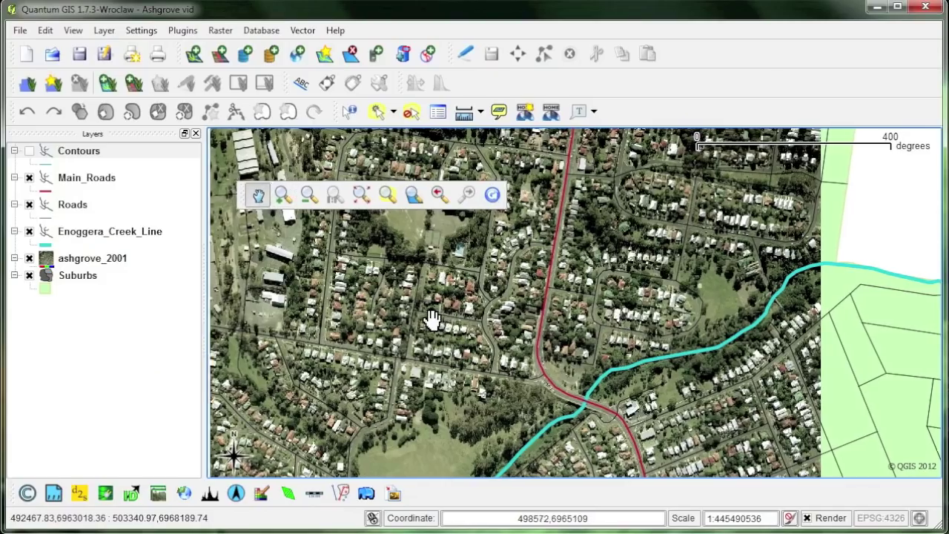
{"action": "left_click_drag", "start_coordinate": [432, 319], "coordinate": [650, 315]}
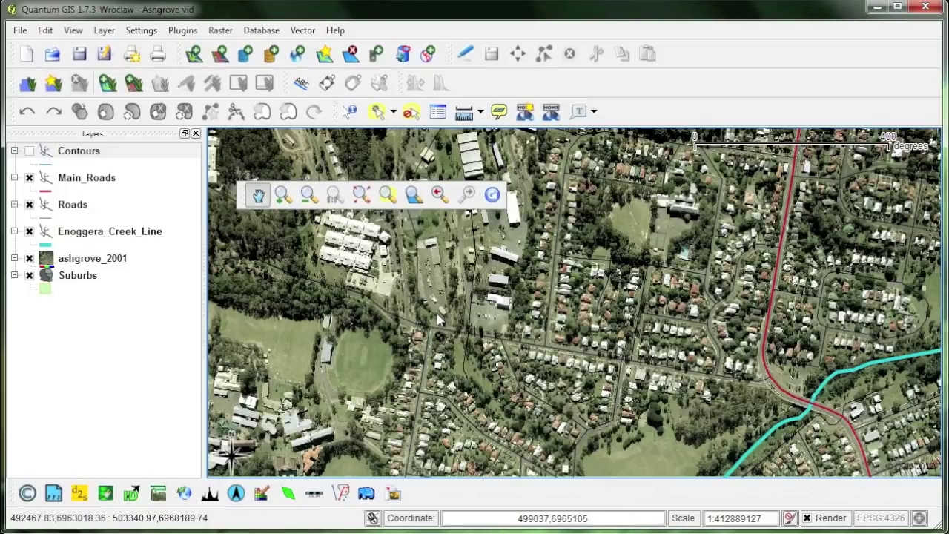
{"action": "left_click_drag", "start_coordinate": [437, 319], "coordinate": [586, 325]}
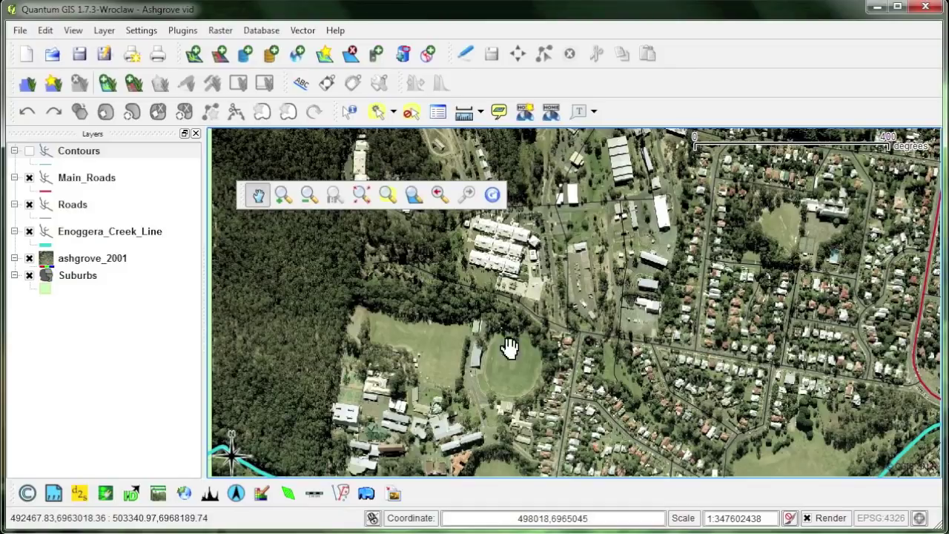
{"action": "left_click", "coordinate": [79, 260]}
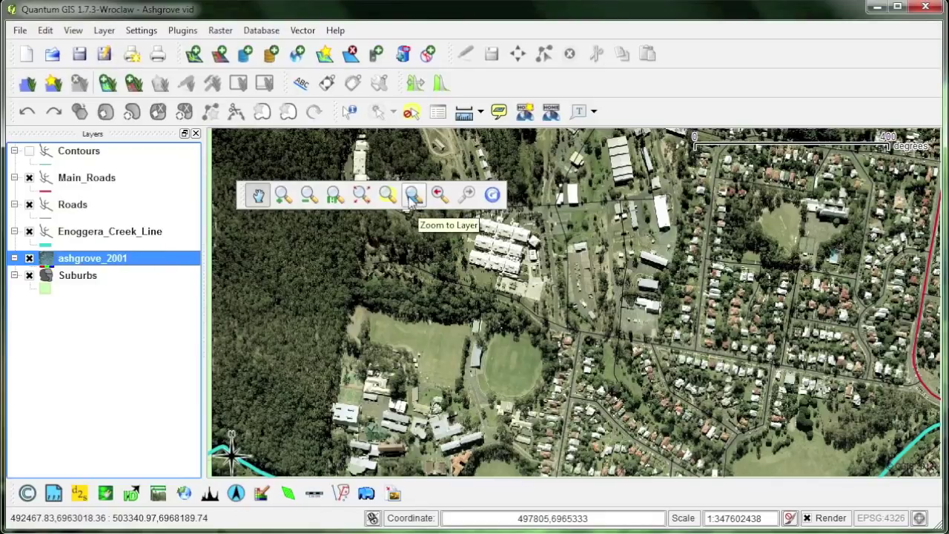
- Fit the map to the selected ashgrove_2001 layer with Zoom to Layer
{"action": "left_click", "coordinate": [412, 195]}
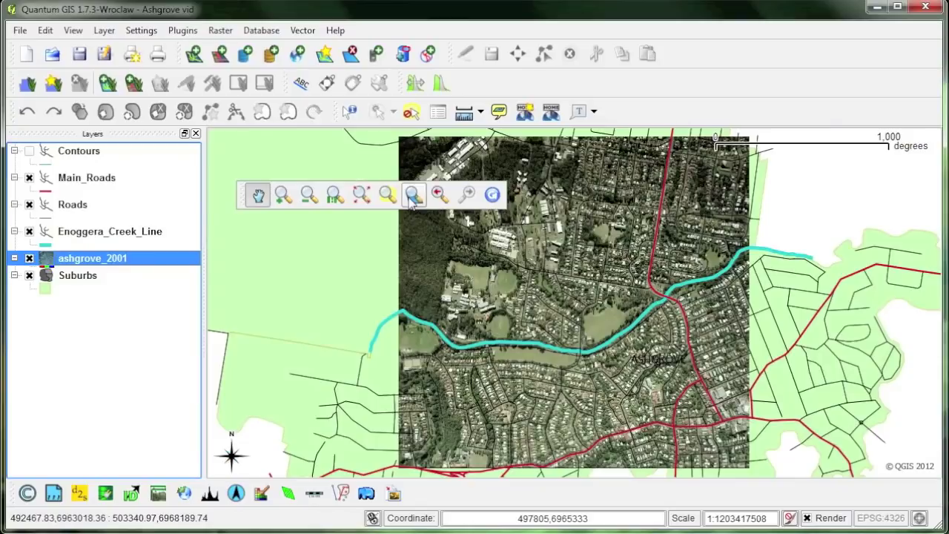